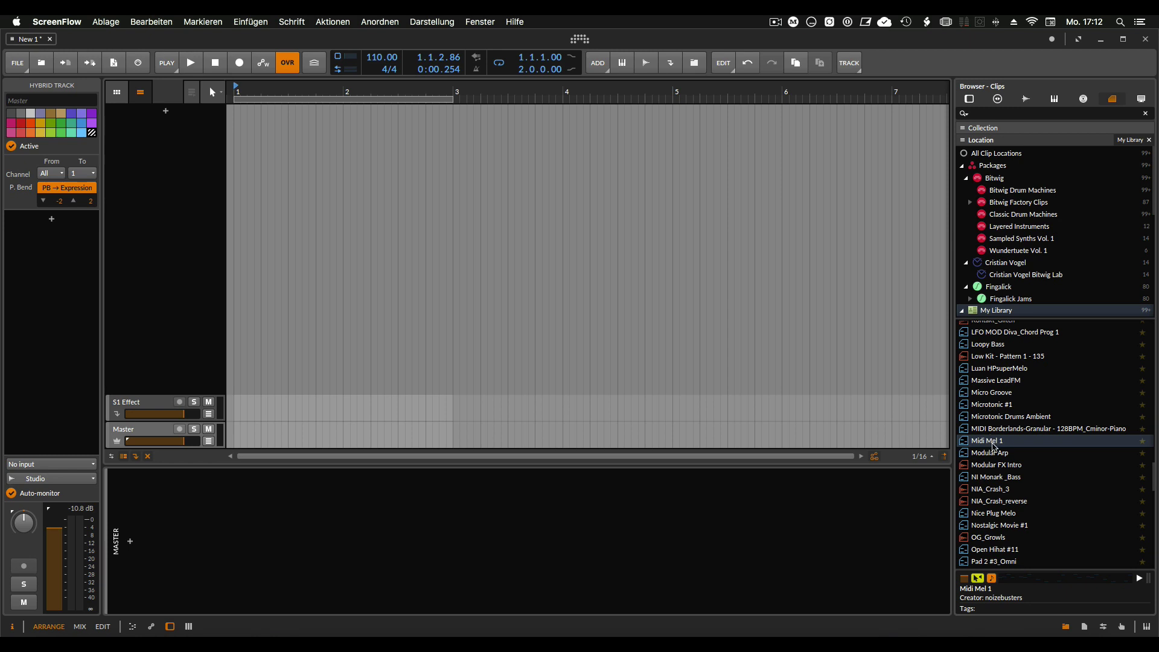
Select the Midi Mel 1 clip in the browser's My Library clip list
left_click(993, 442)
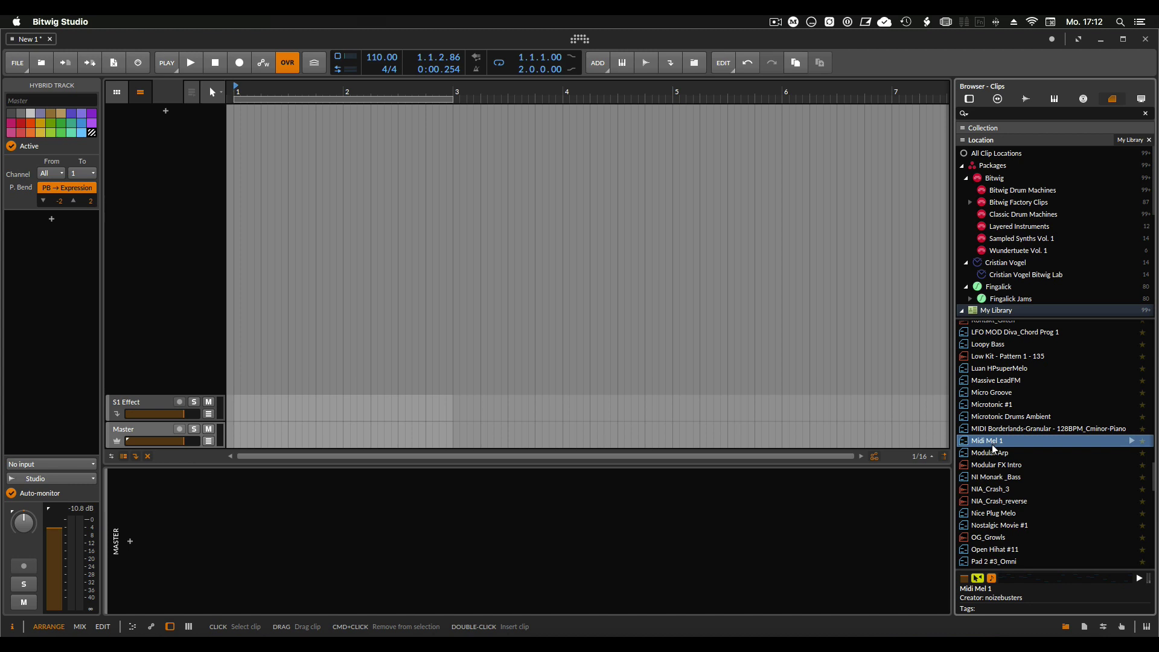
Place Midi Mel 1 at bar 1 on a new Polysynth track, keeping both its devices
left_click_drag(990, 439, 233, 123)
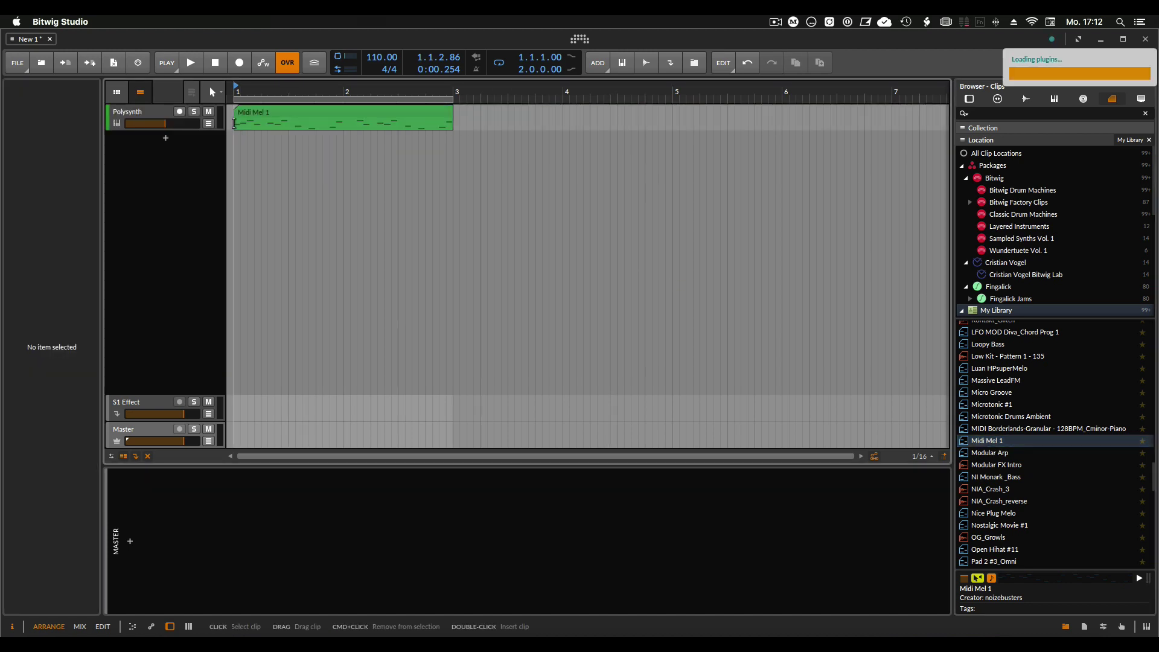
left_click(144, 111)
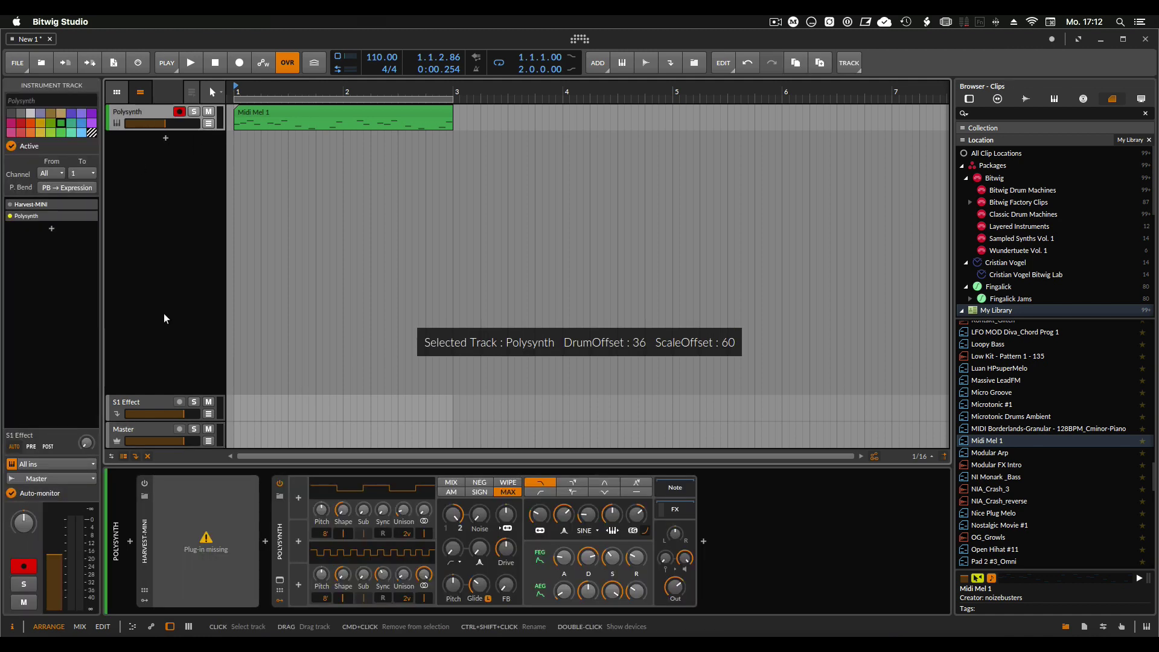
left_click(143, 549)
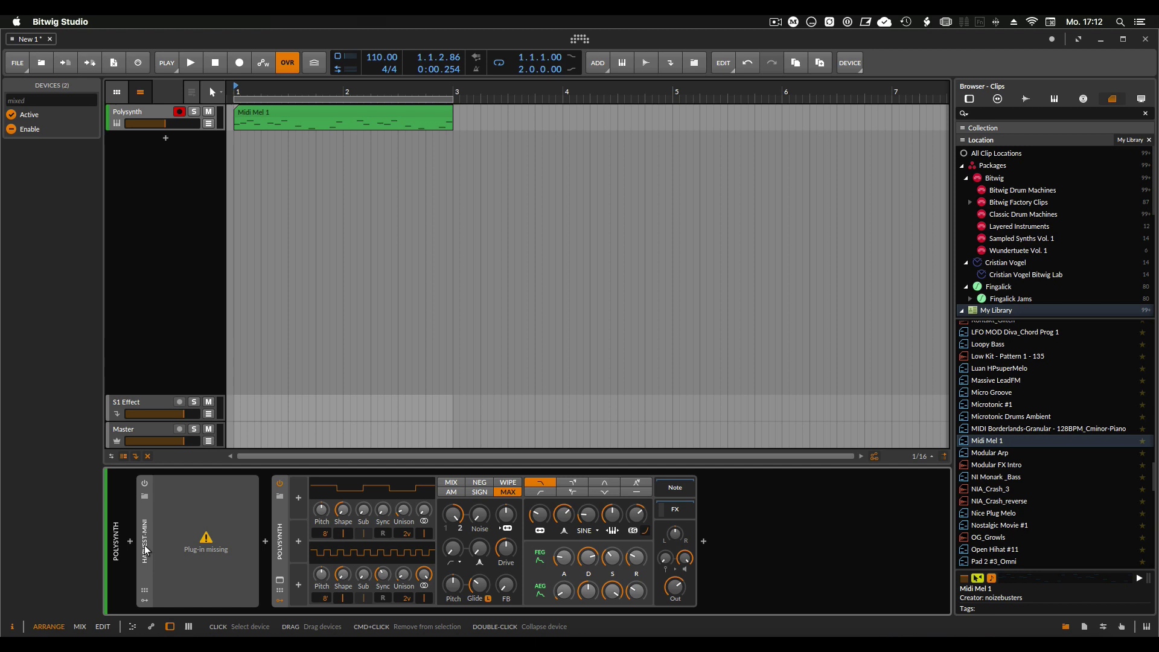
key("Delete")
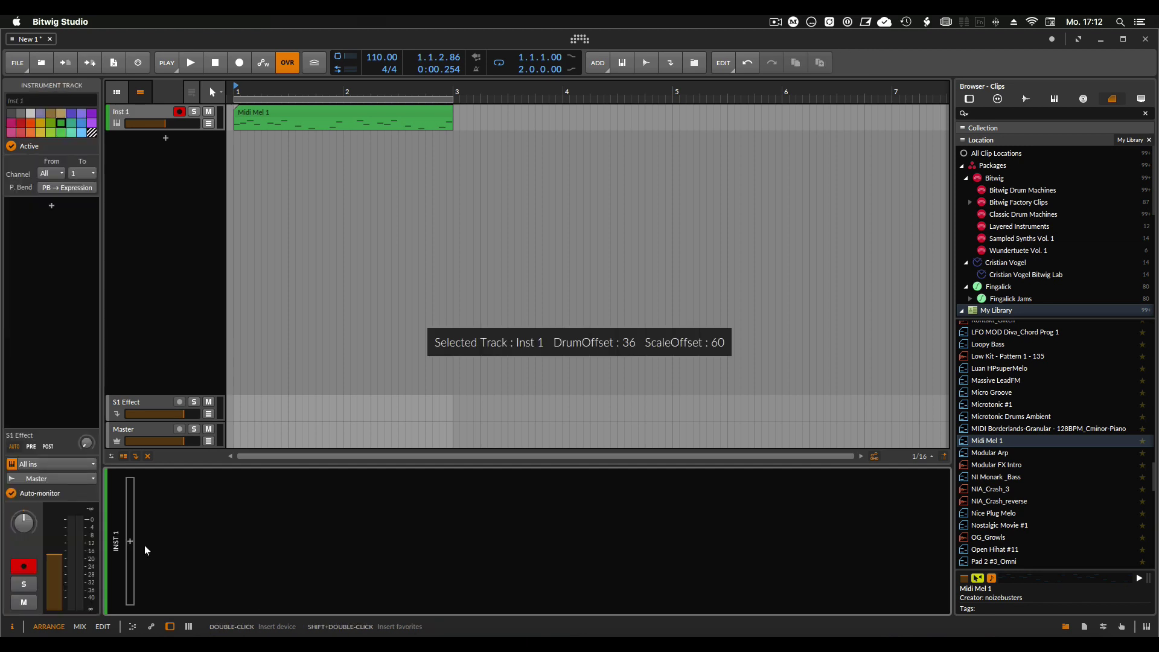
key("super+z")
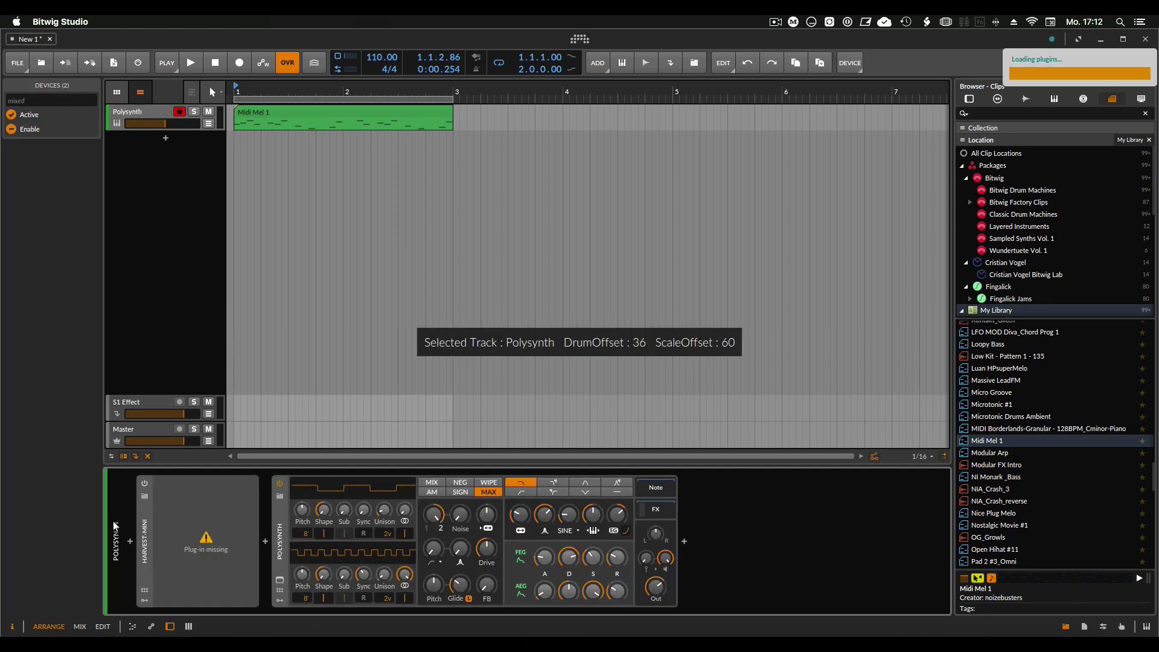
Remove the missing Harvest-MINI plug-in and add DUBSTATION 2 after Polysynth
left_click(150, 543)
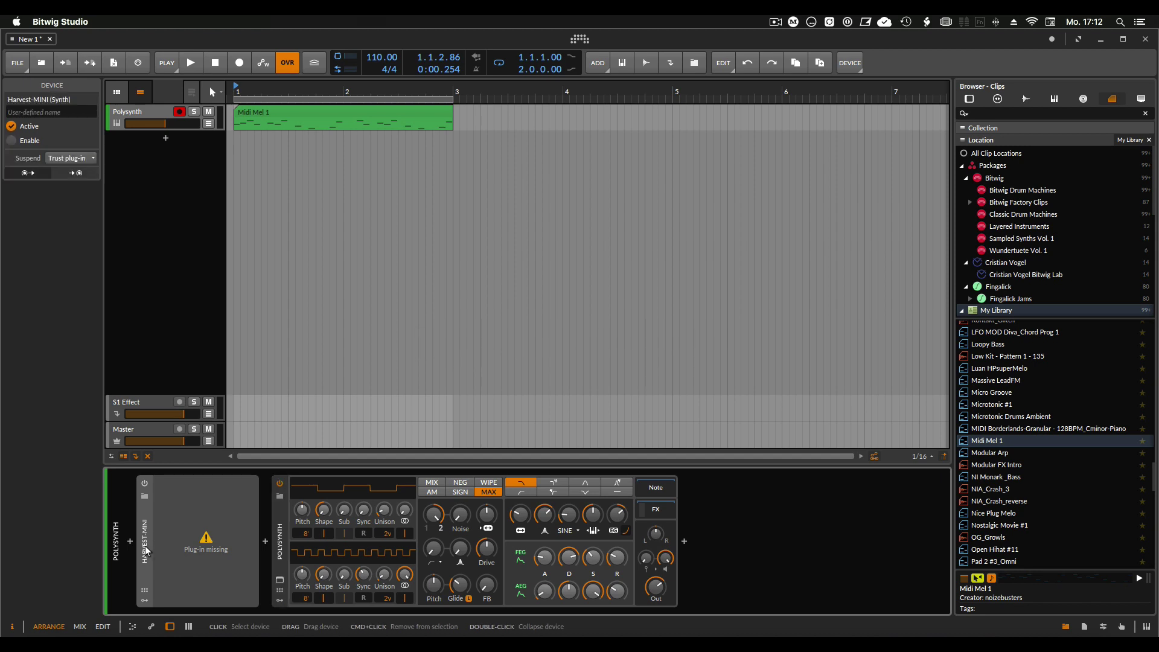
key("Delete")
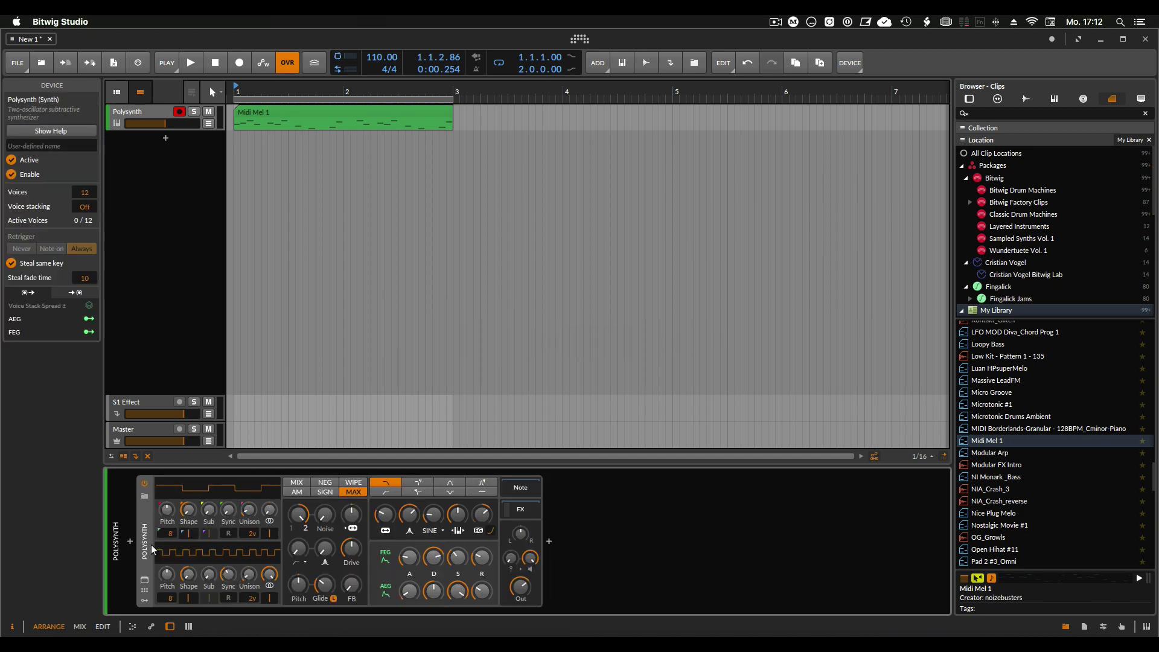
left_click(510, 510)
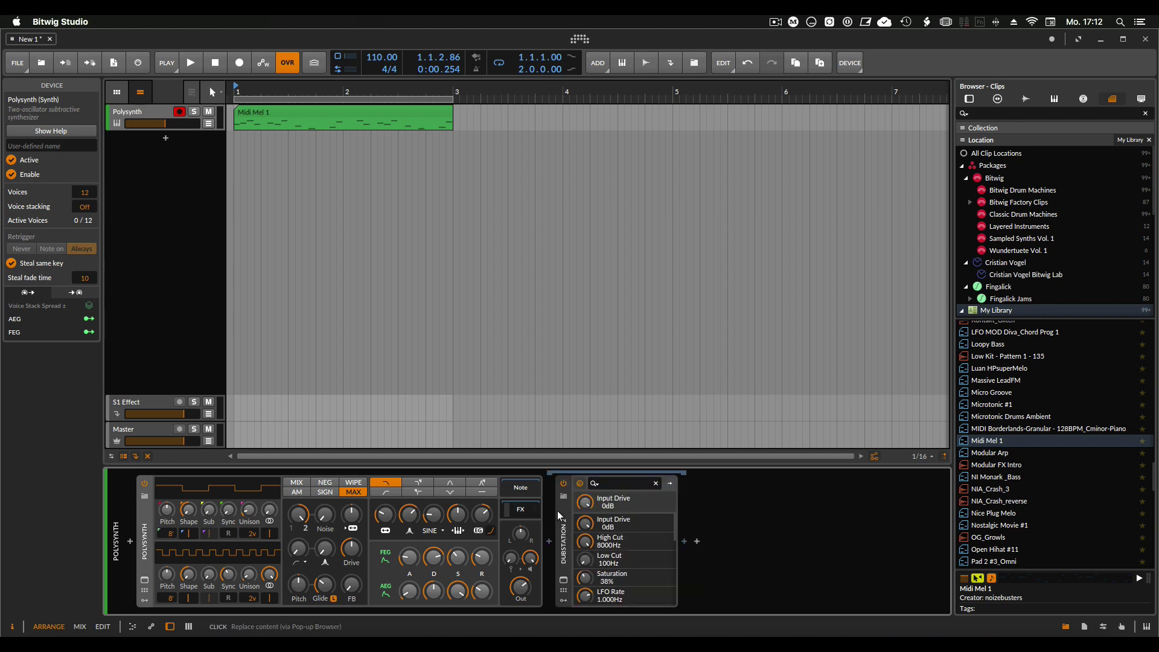
left_click(563, 579)
left_click(563, 579)
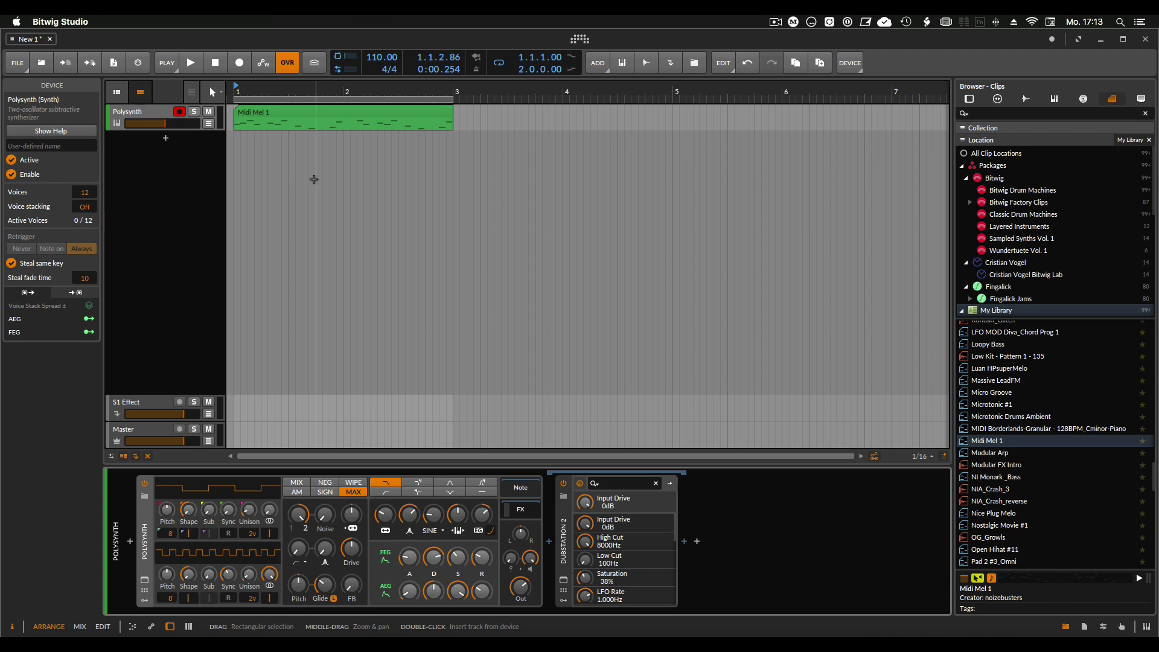
Play the Midi Mel 1 clip through Polysynth and Dubstation 2, then stop playback
left_click(275, 109)
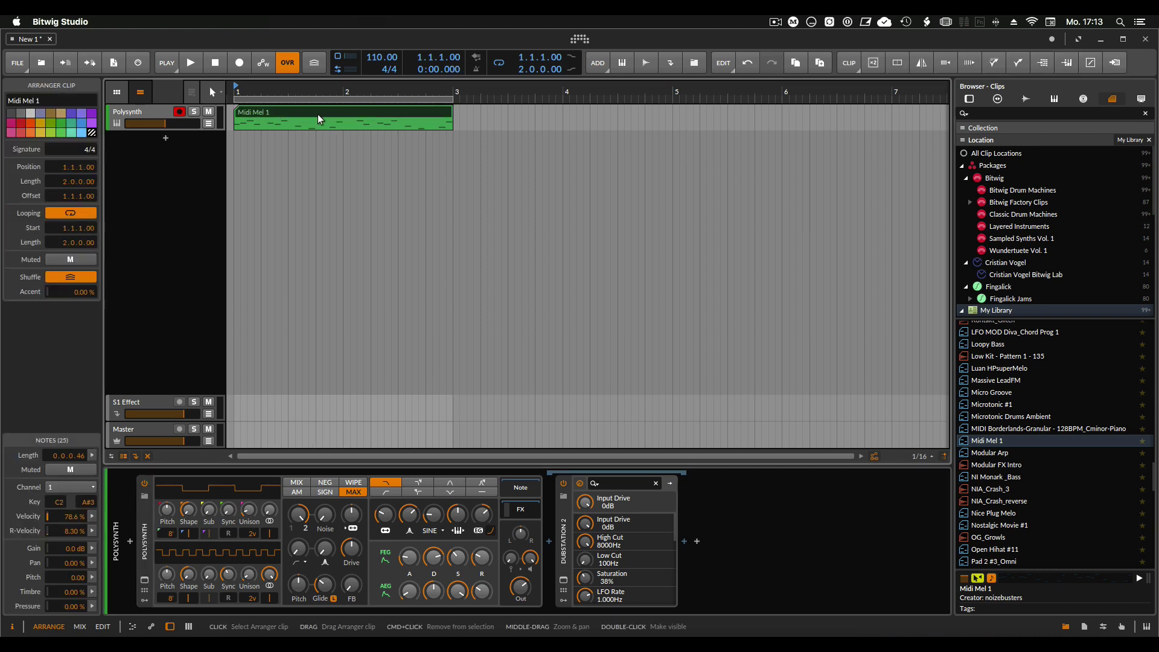
key("space")
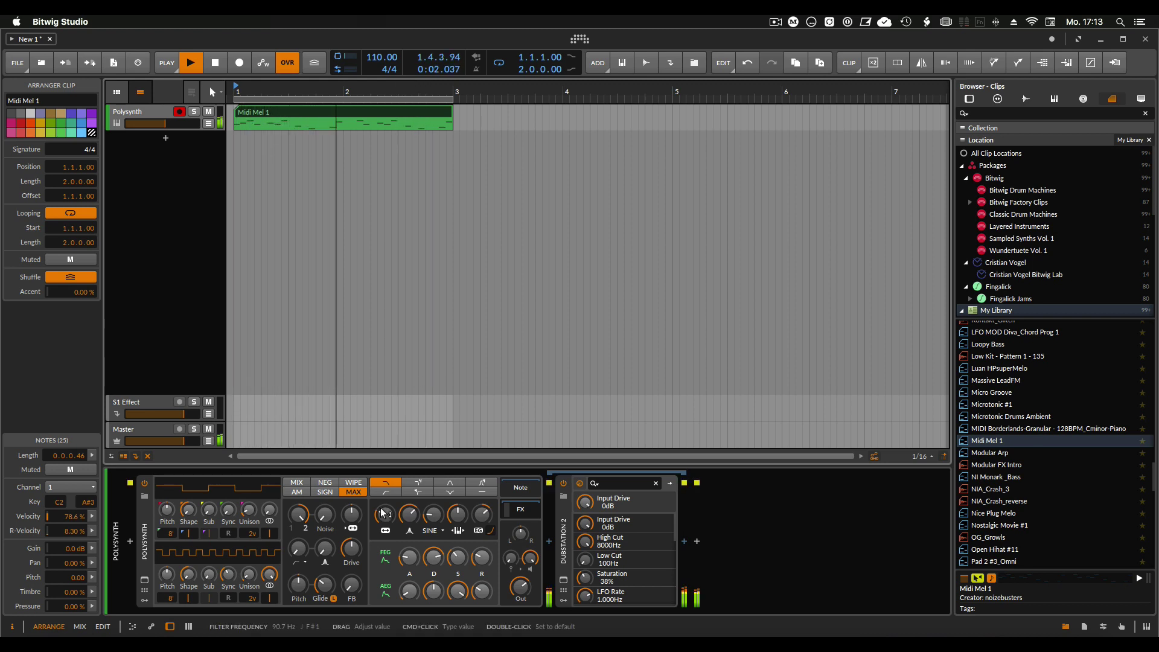
mouse_move(383, 512)
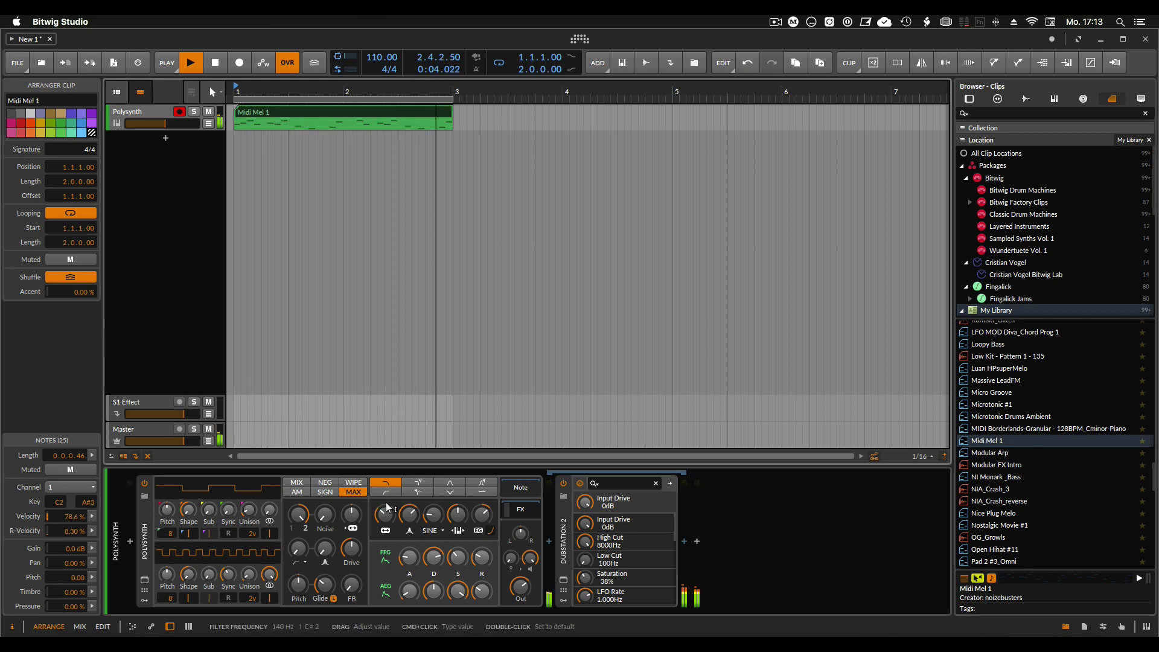
key("space")
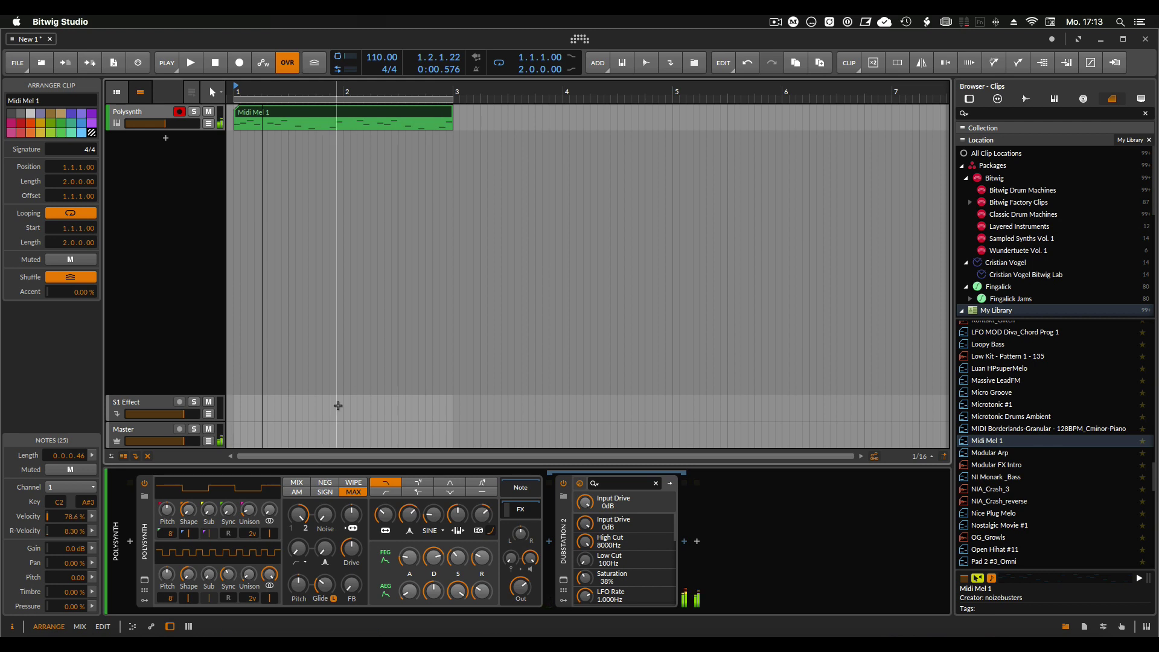
Open and close Polysynth's expanded view, then show its remote-control knobs
left_click(144, 580)
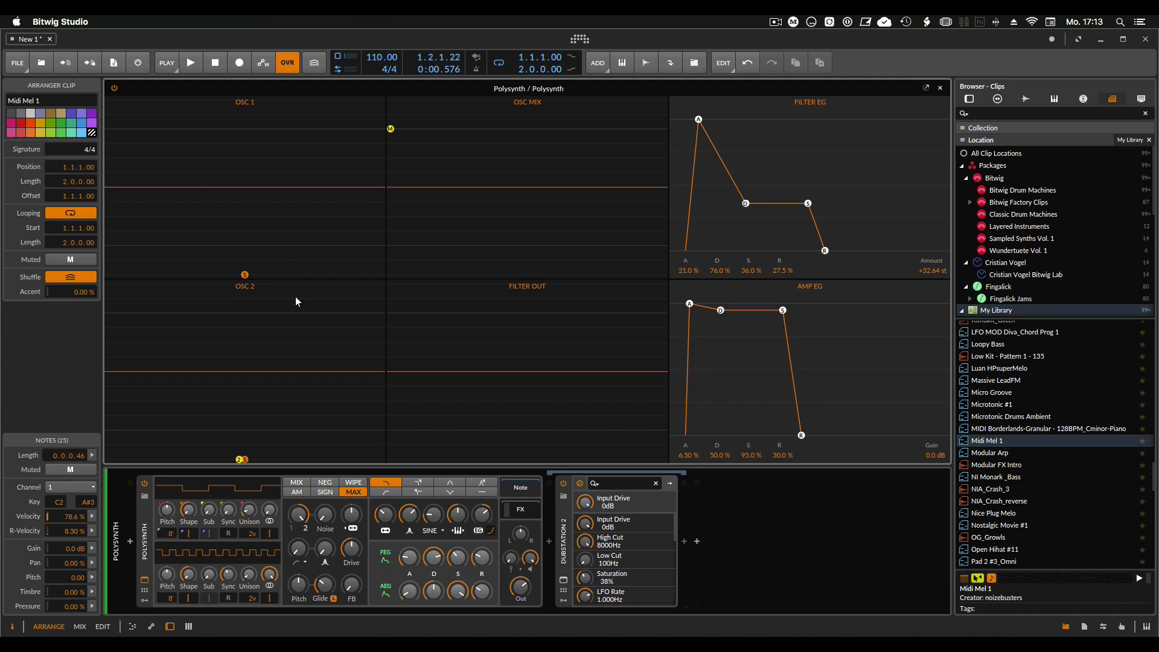
left_click(940, 88)
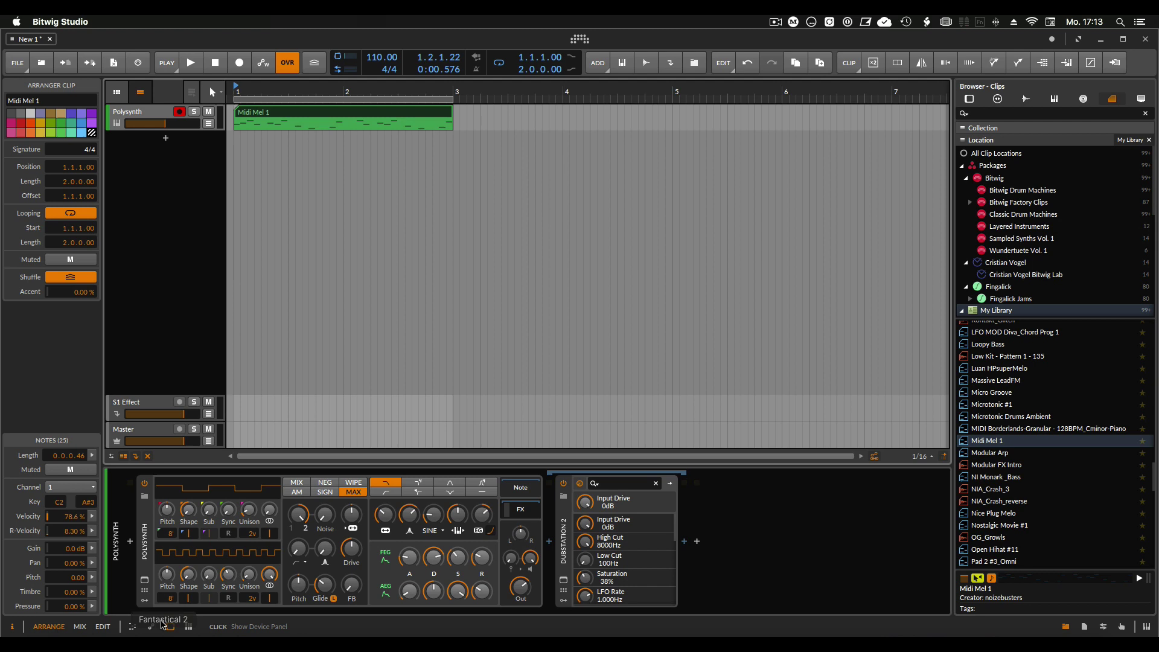
left_click(143, 590)
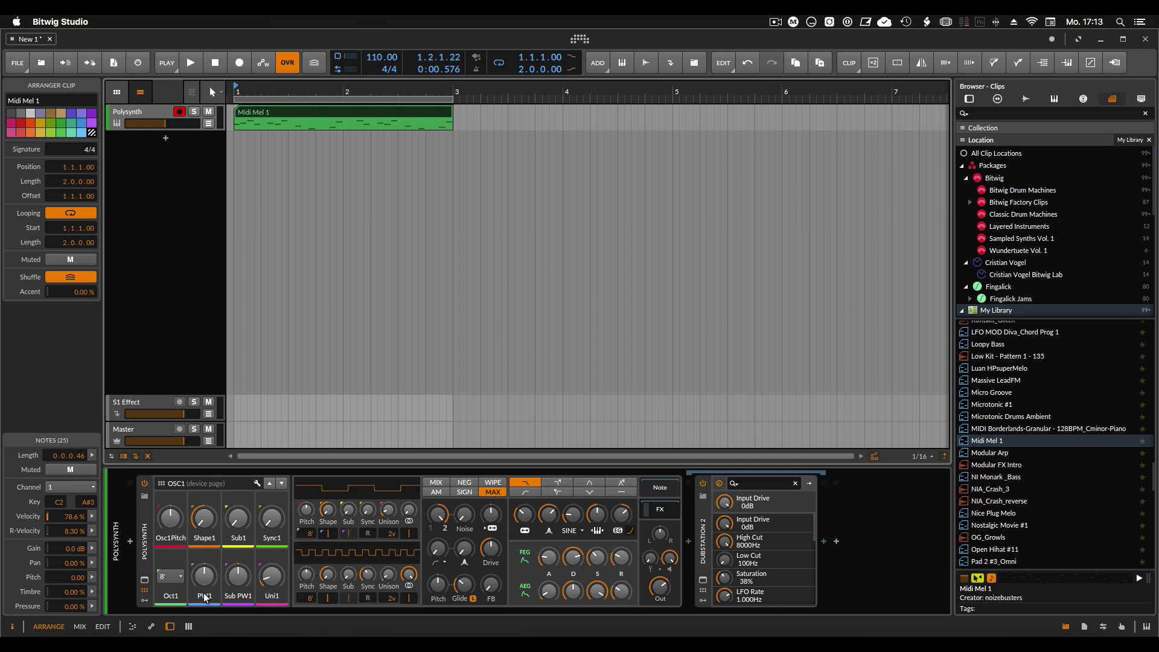
Step through the MIX/AMP, OSC2 and OSC1 pages and open the Remote Controls Editor
left_click(282, 483)
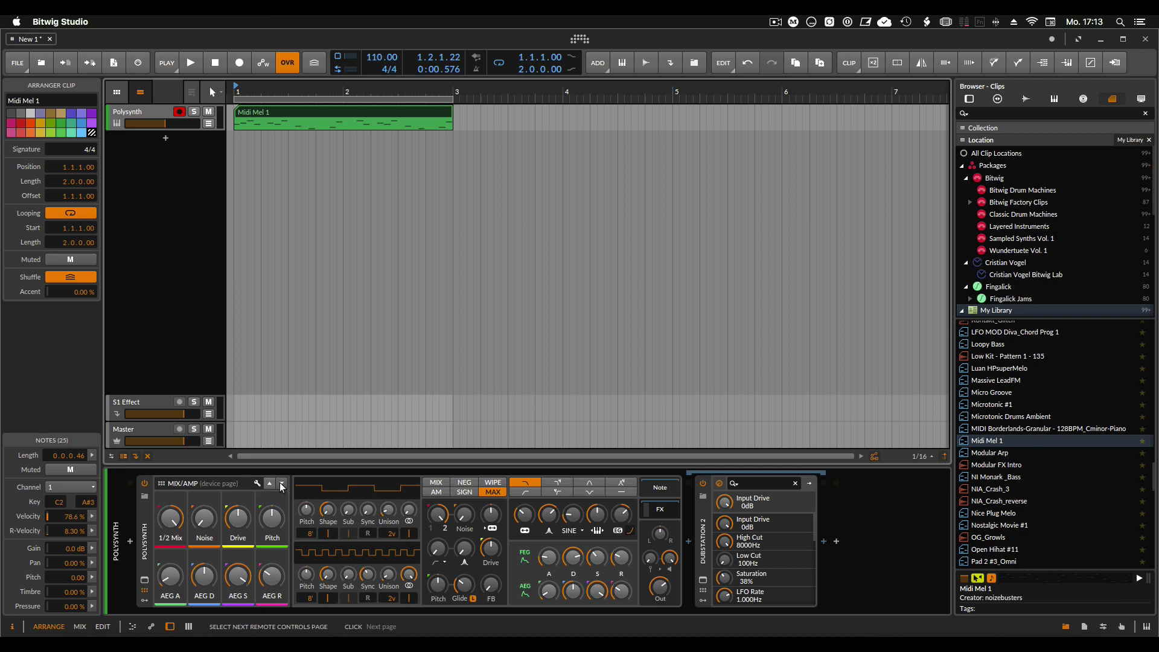
left_click(269, 483)
left_click(269, 483)
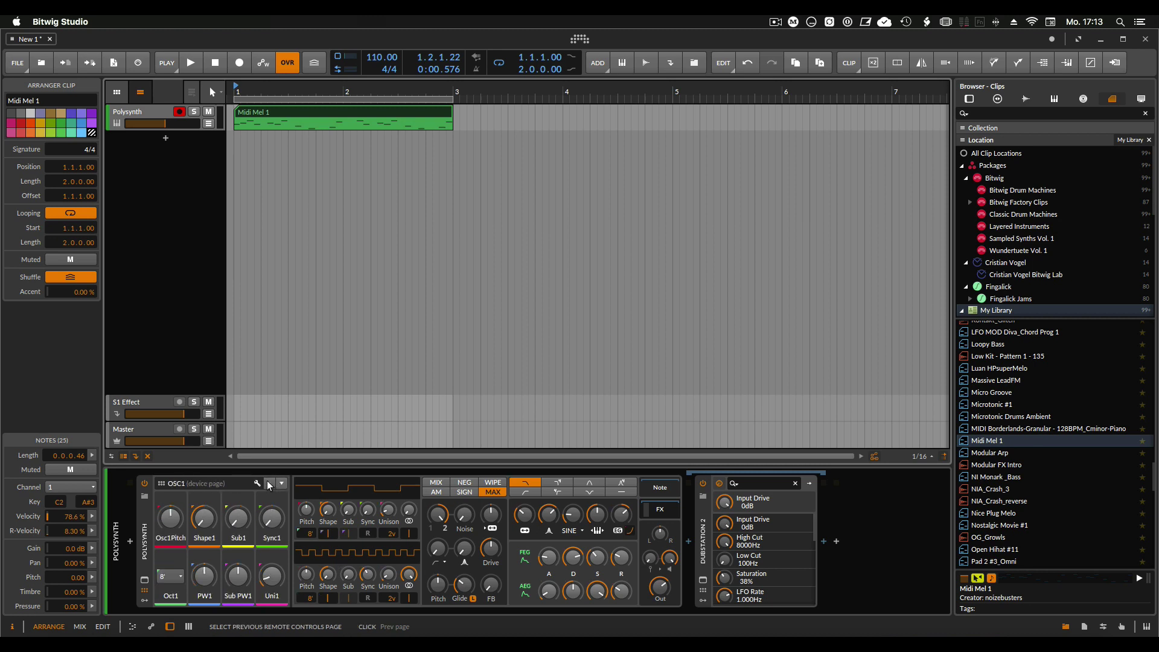
left_click(256, 483)
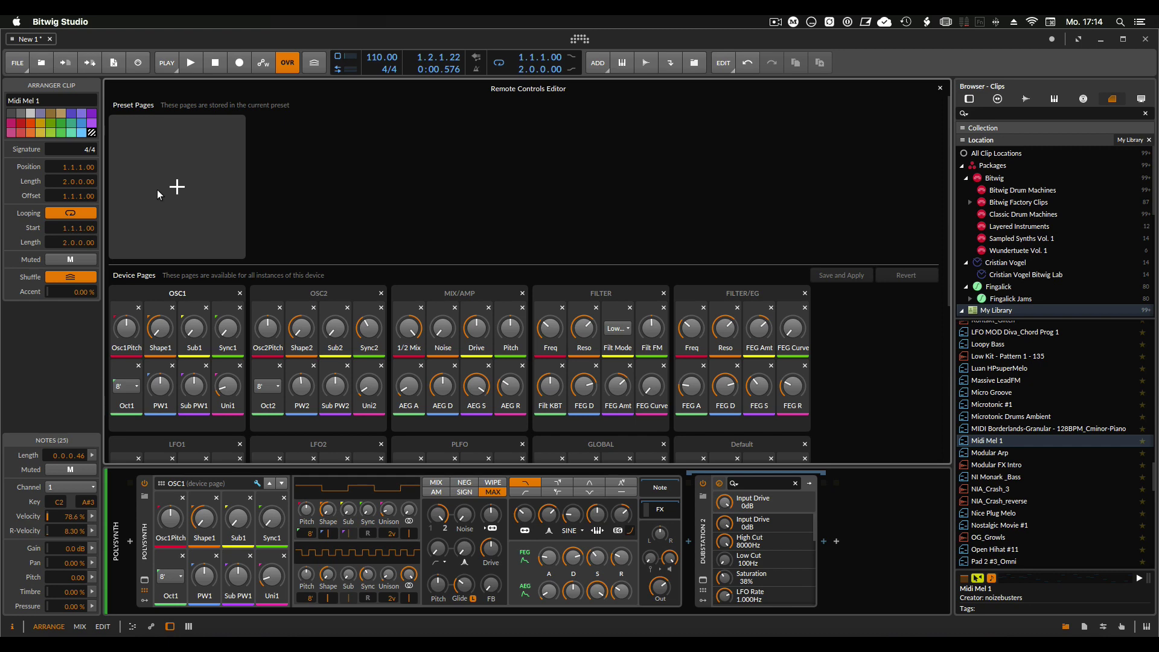
Close the Remote Controls Editor to return to the arrangement
left_click(940, 90)
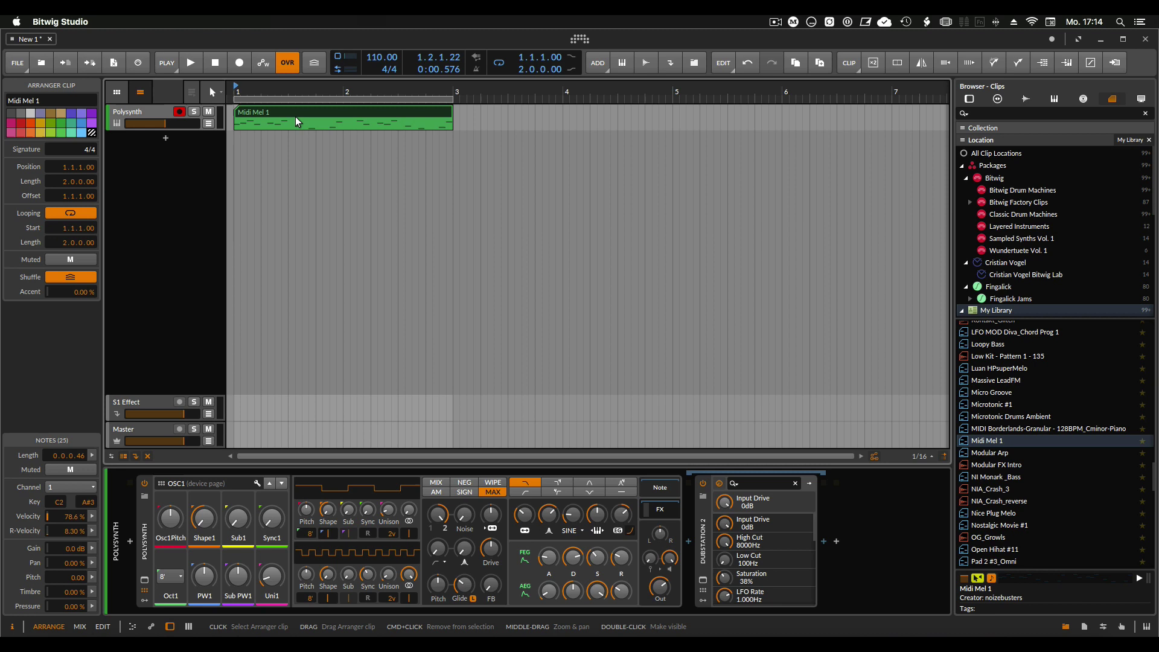
Record Polysynth automation from the FILTER remote page with Automation Write during playback
key("space")
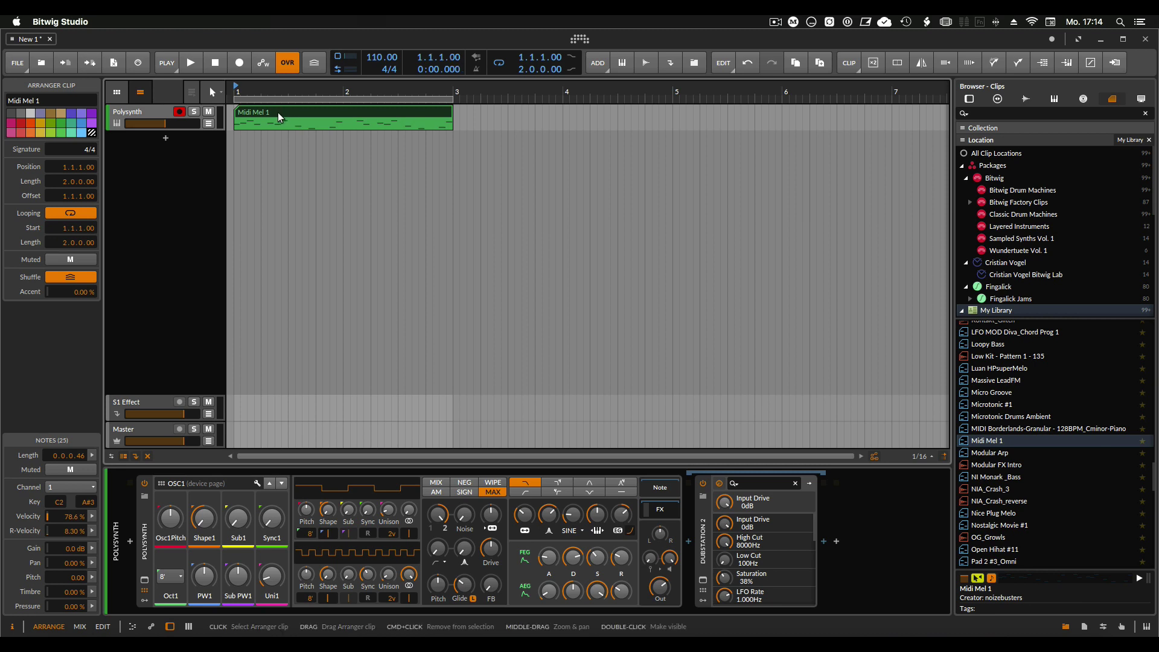
left_click(263, 65)
key("space")
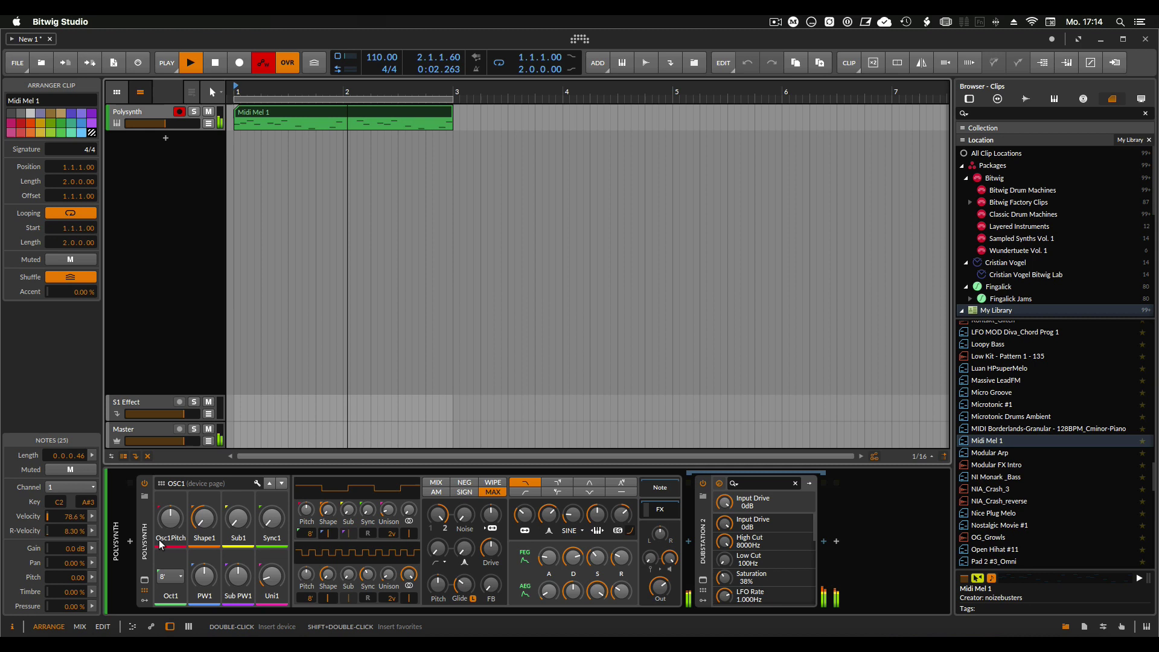
left_click(281, 484)
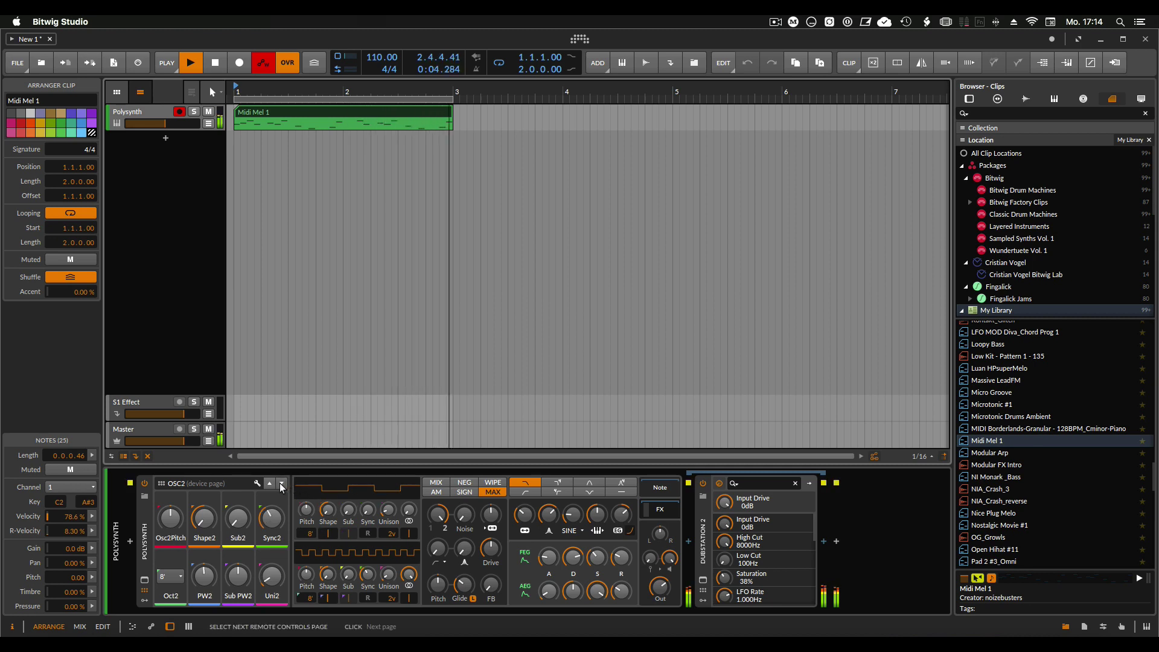
left_click(281, 483)
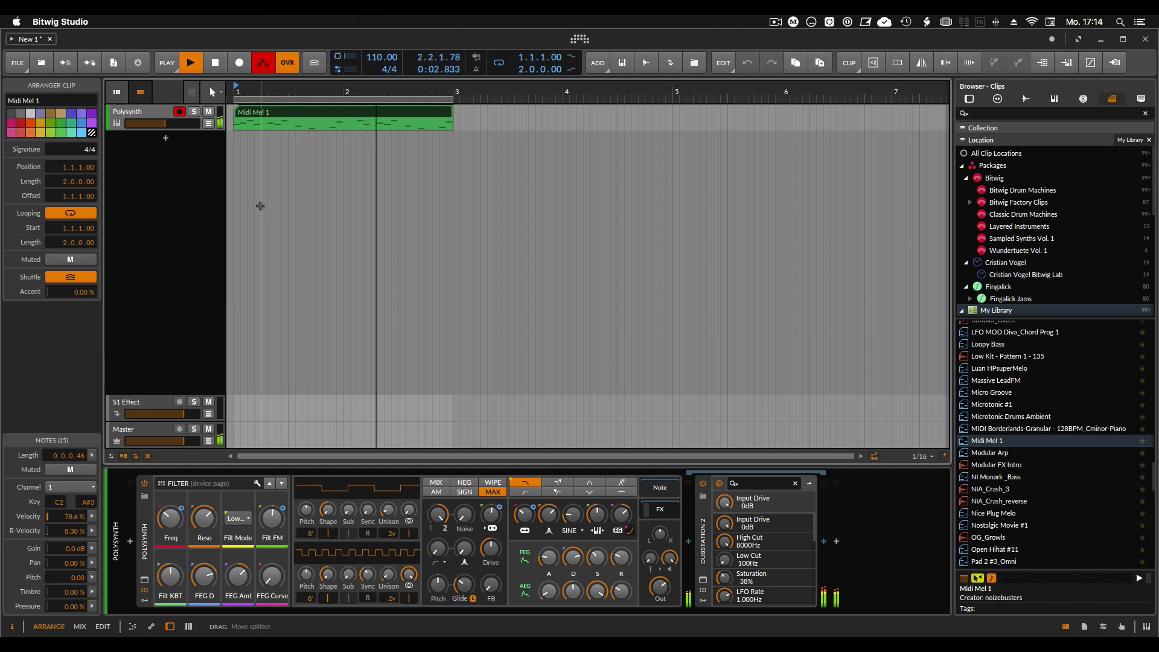
left_click(263, 62)
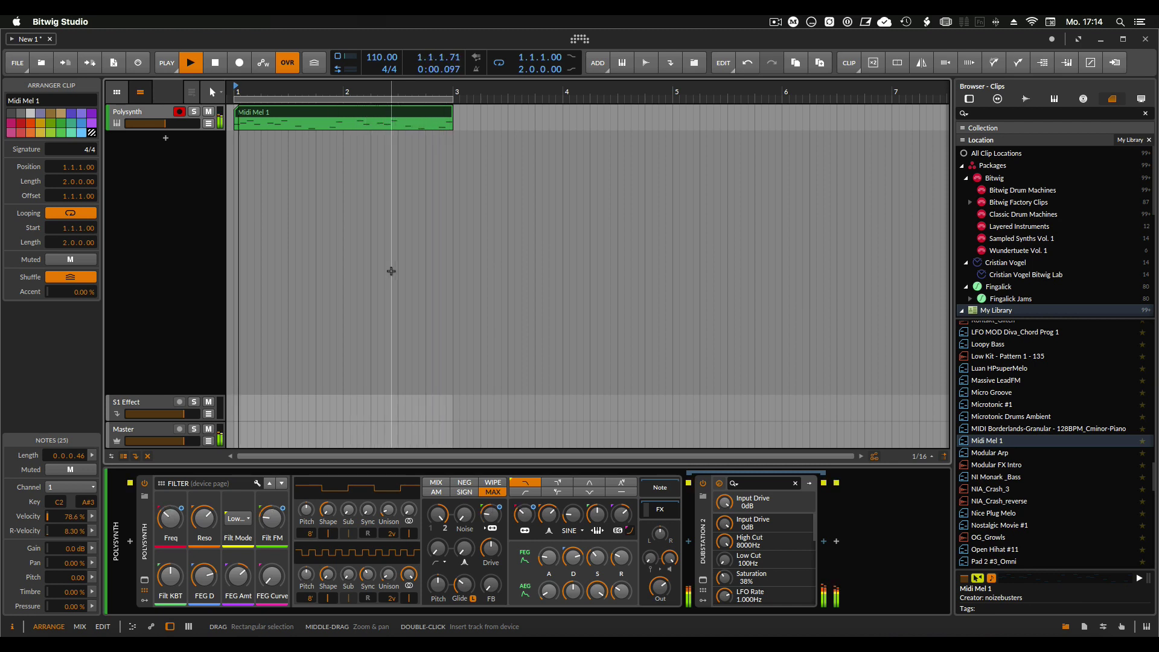
key("space")
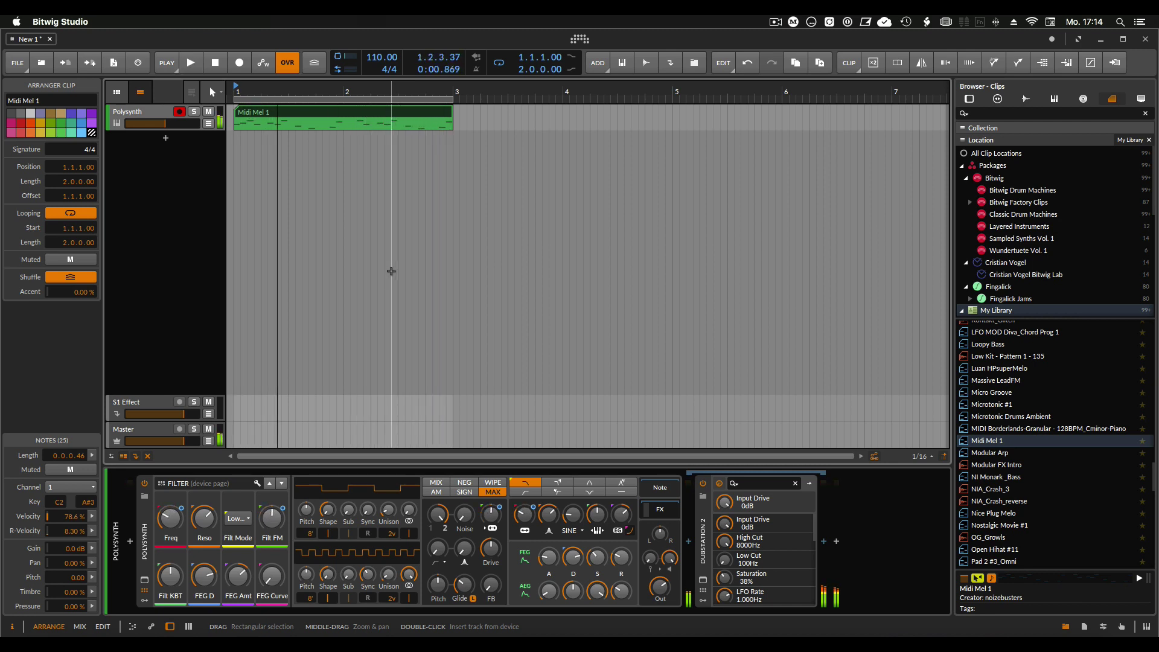
Show the Polysynth automation lane, switching from Filter Frequency to Filter Oscillator FM
left_click(209, 124)
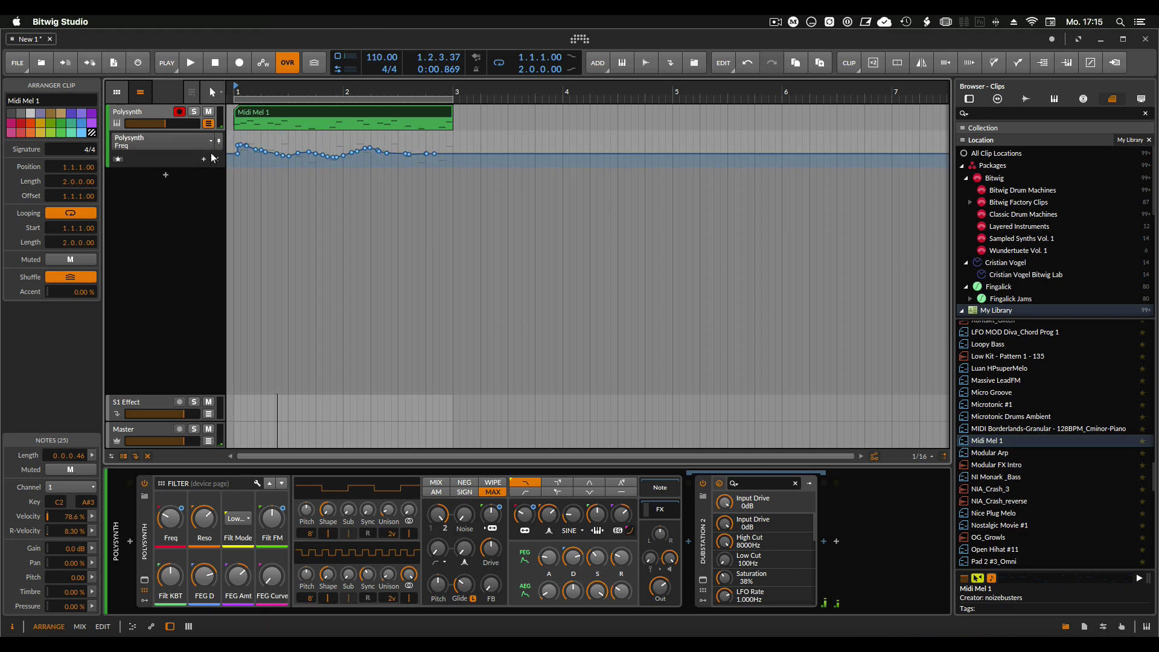
left_click(177, 139)
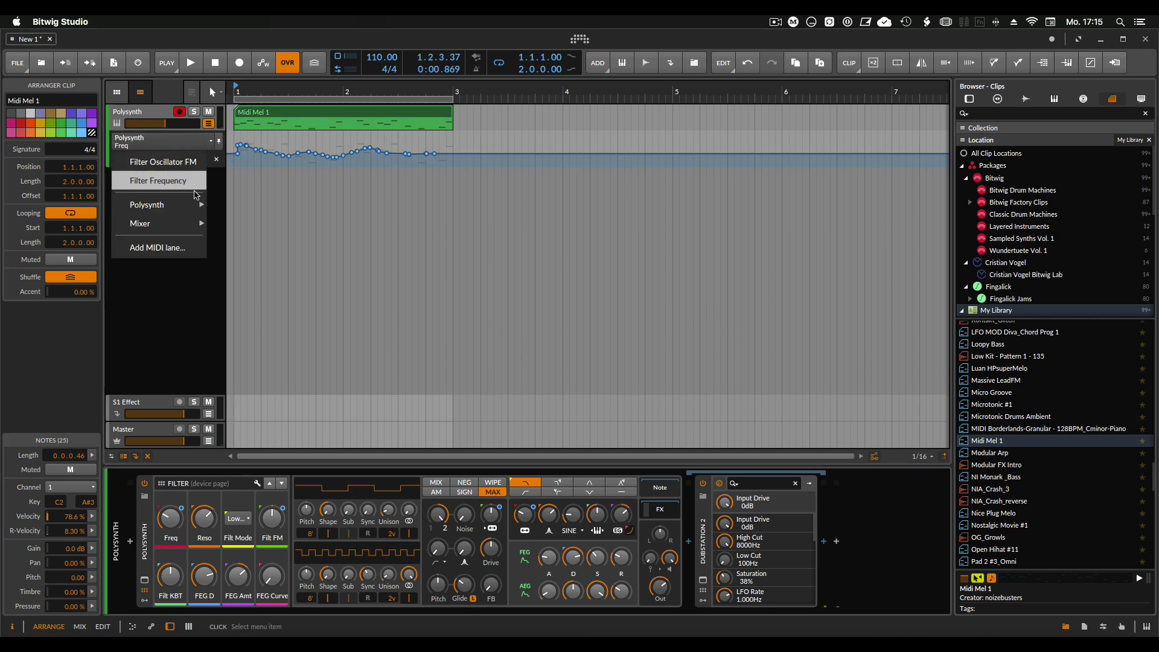
left_click(166, 180)
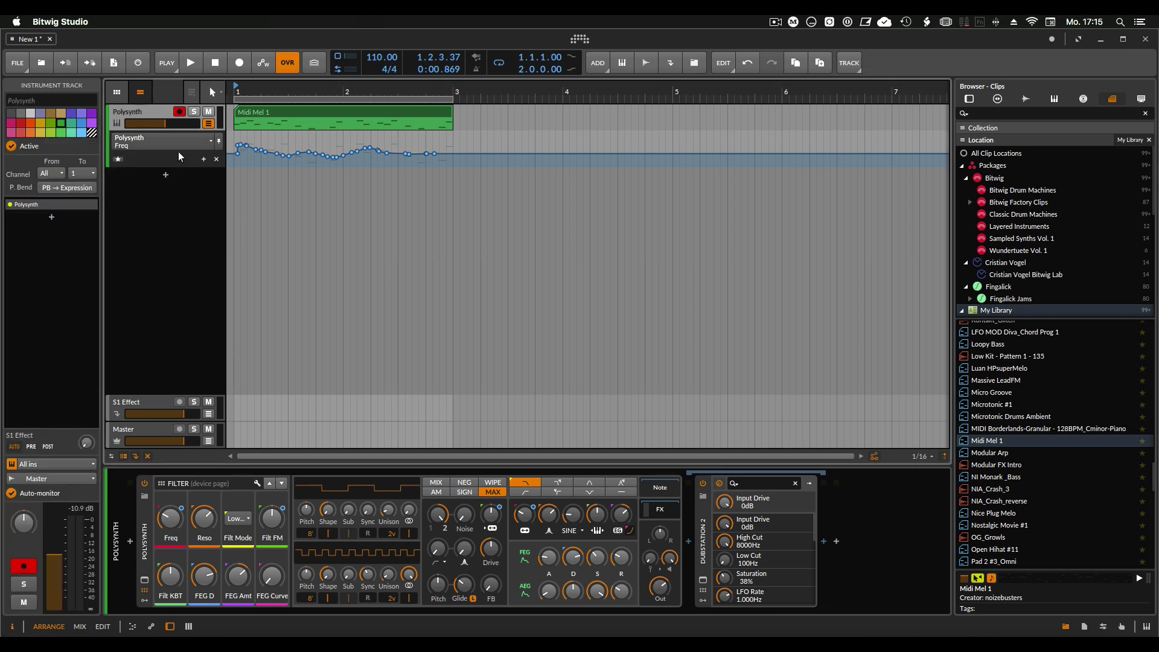
left_click(177, 146)
left_click(168, 160)
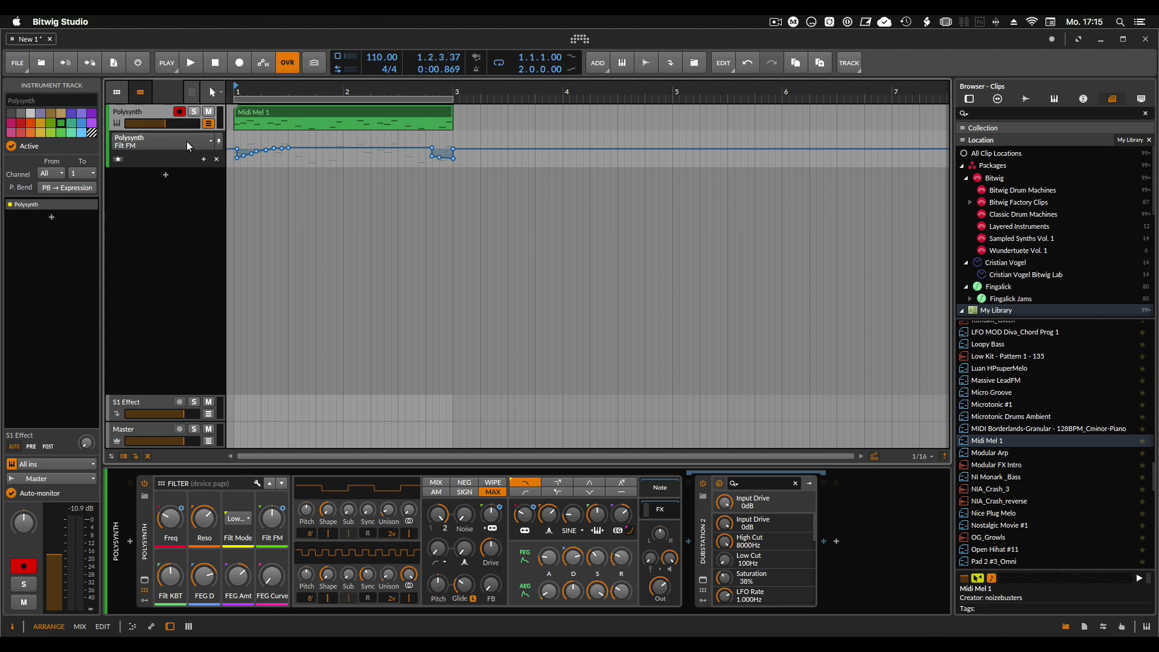
left_click(186, 141)
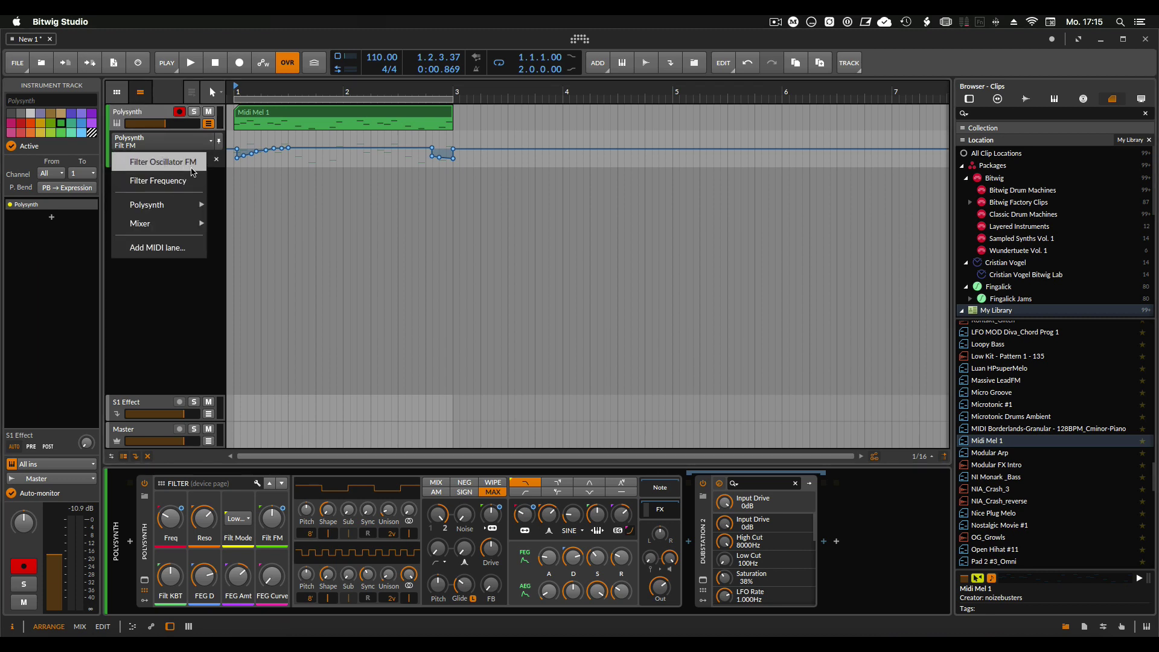
left_click(313, 195)
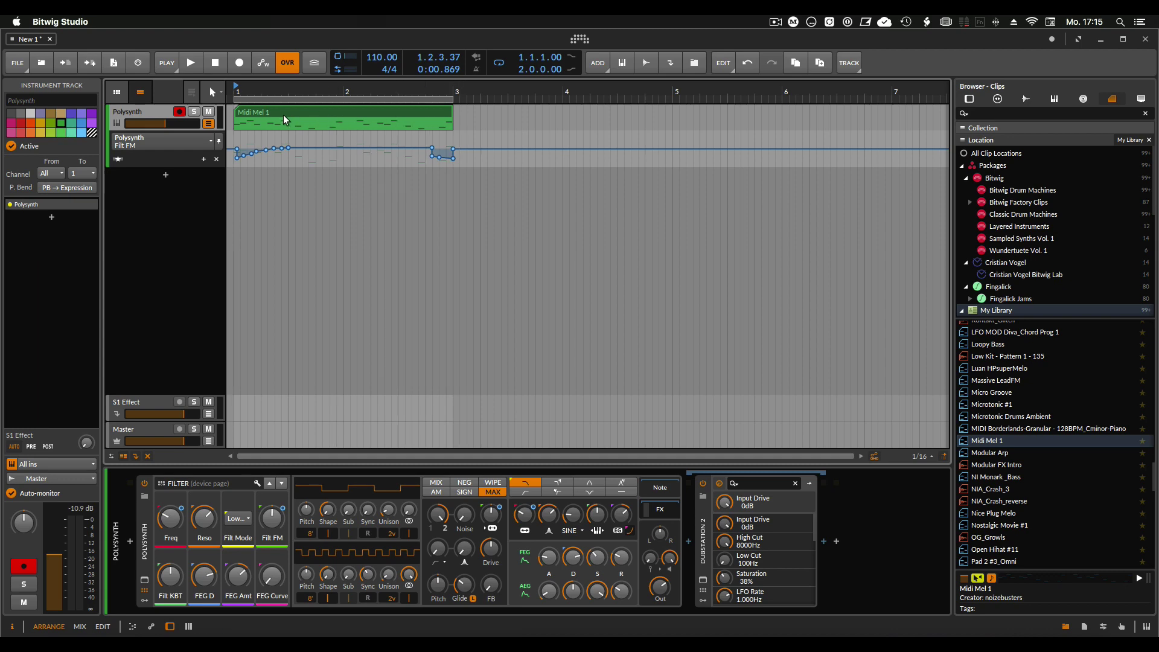
Add Midi Mel 1 to the library with its devices, renamed to Automation Mel
left_click_drag(278, 111, 1016, 426)
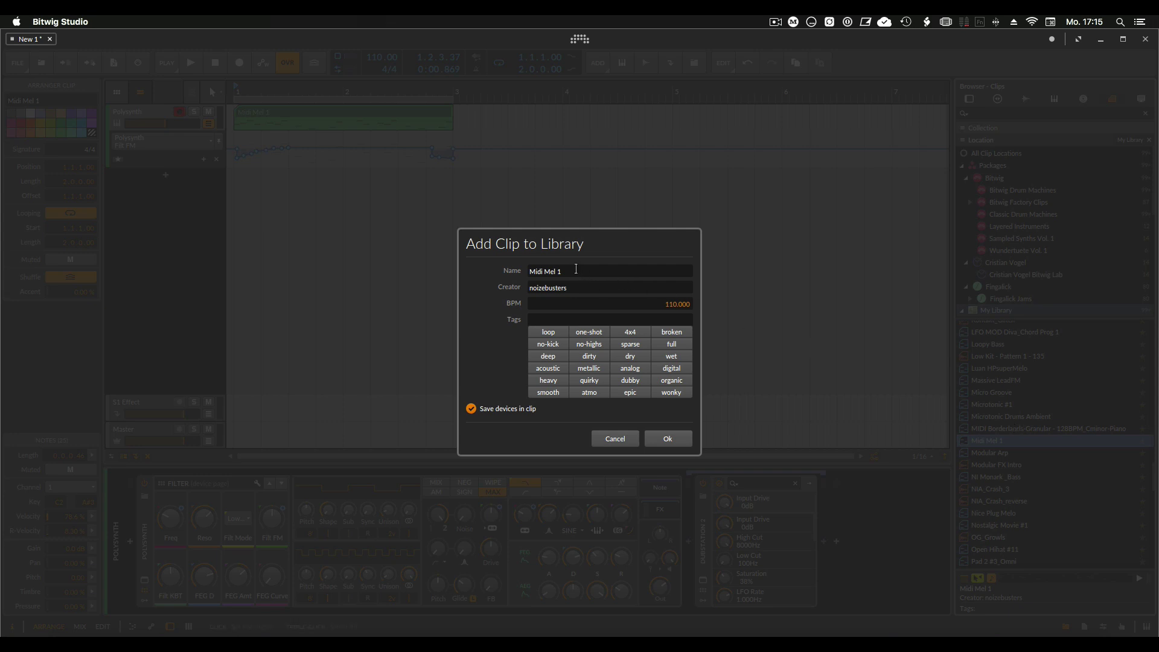
left_click_drag(576, 268, 512, 270)
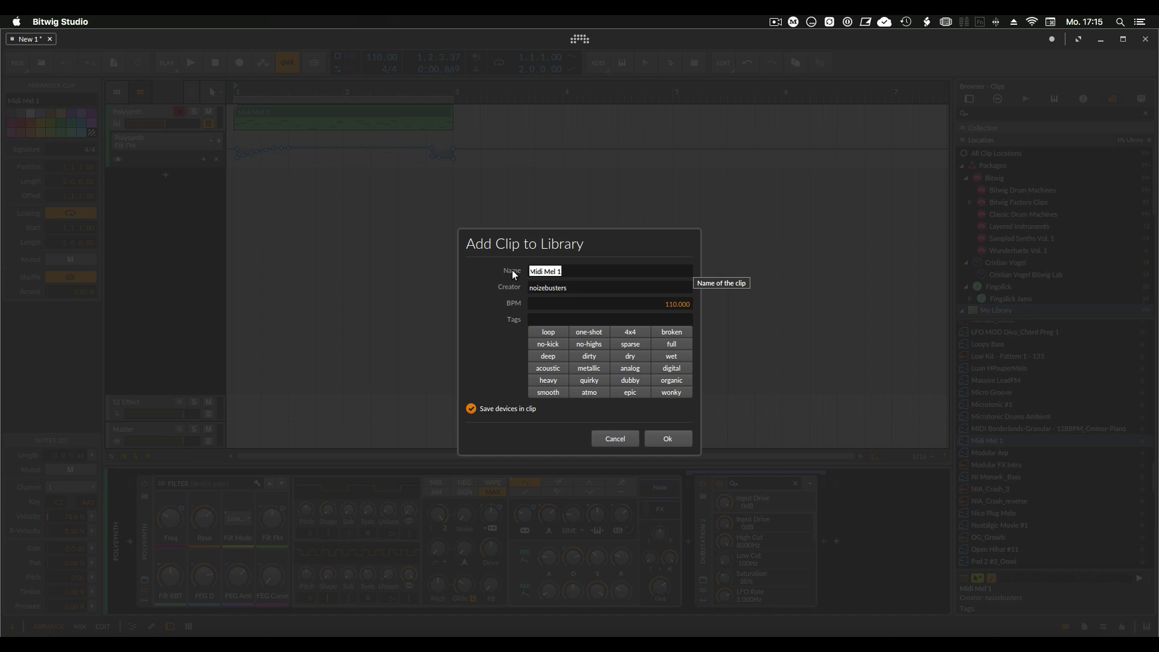
type("Automation M")
Confirm the library save, search 'auto' and place Automation Mel on a new track
key("Return")
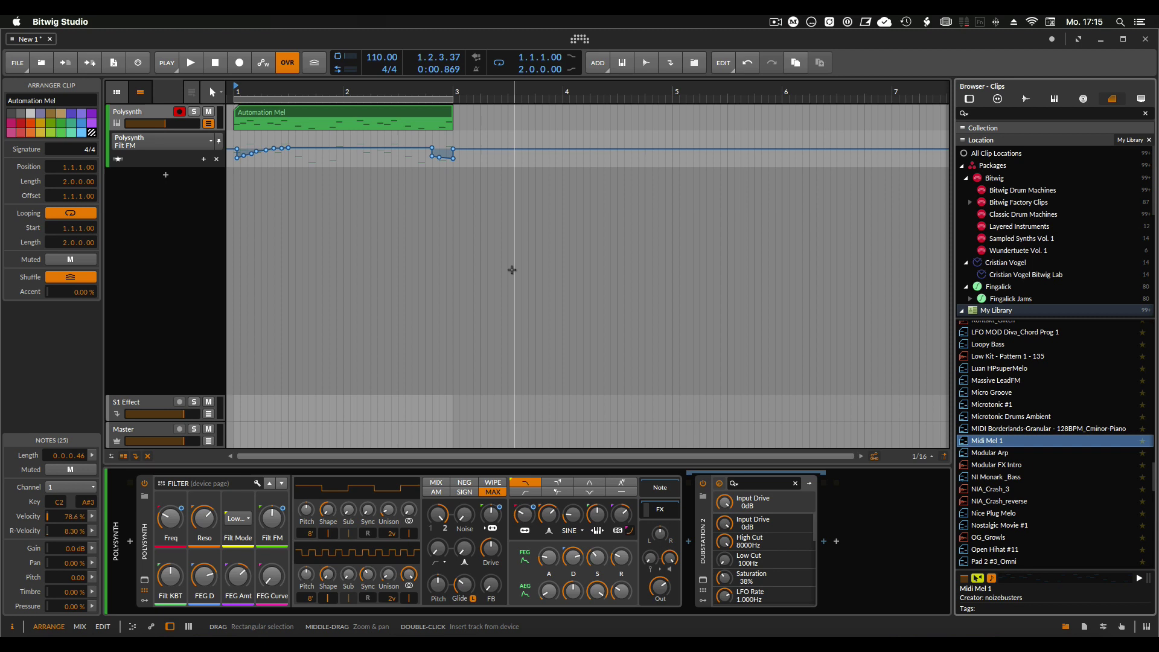
scroll(1023, 401, "up", 20)
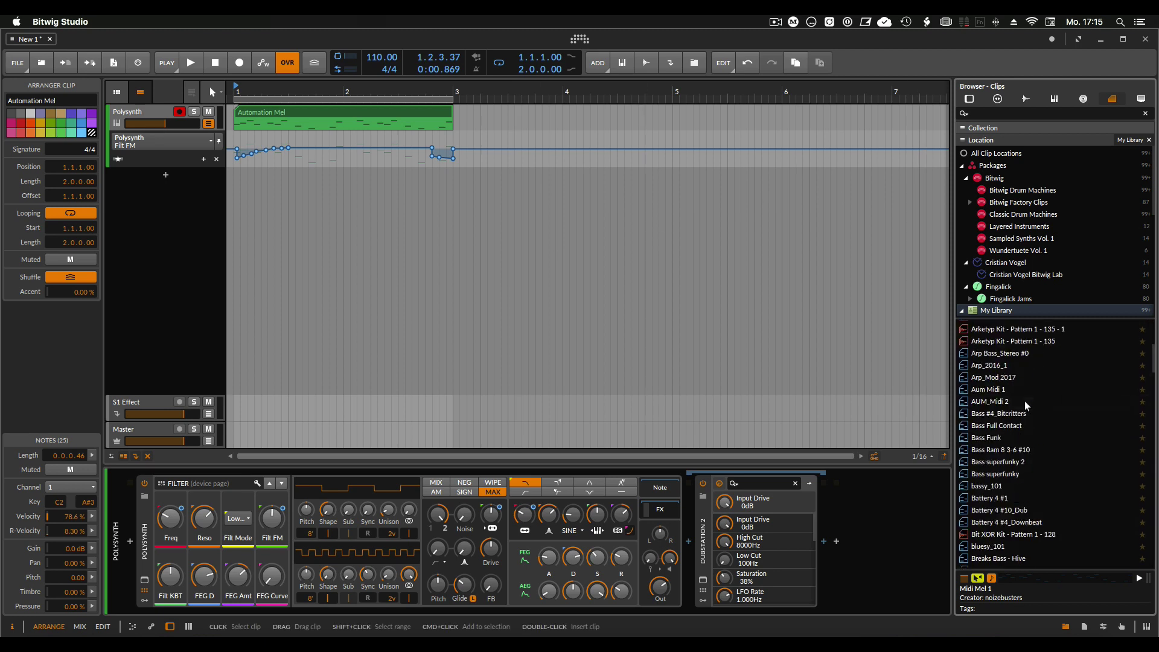
left_click(997, 113)
type("auto")
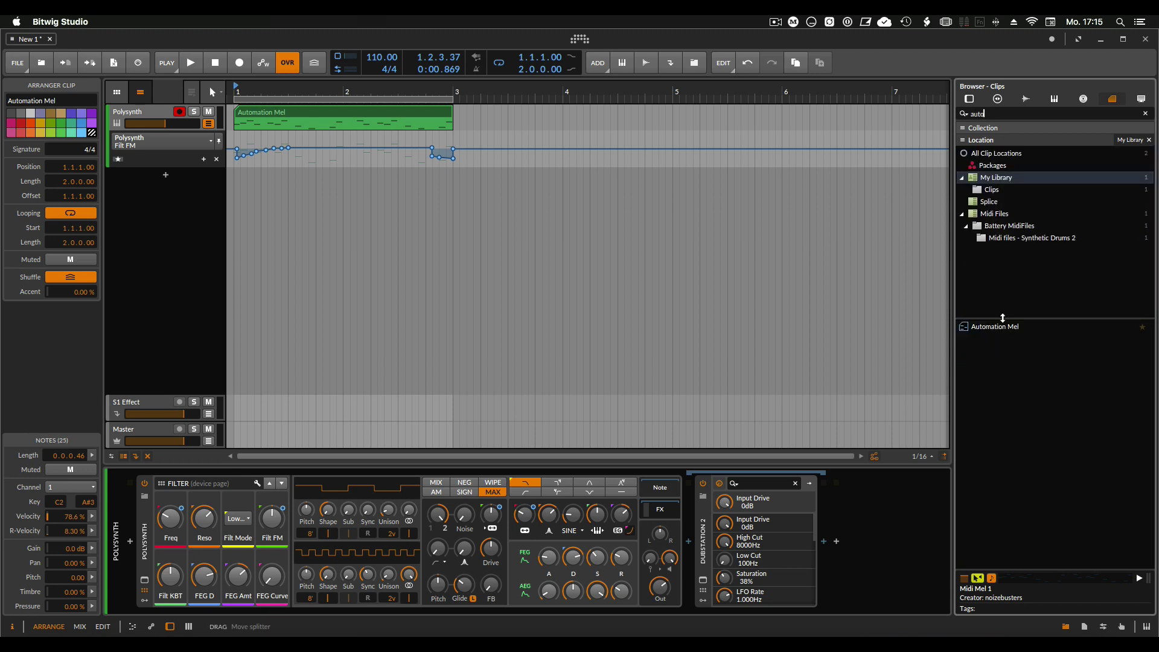
left_click_drag(994, 327, 261, 198)
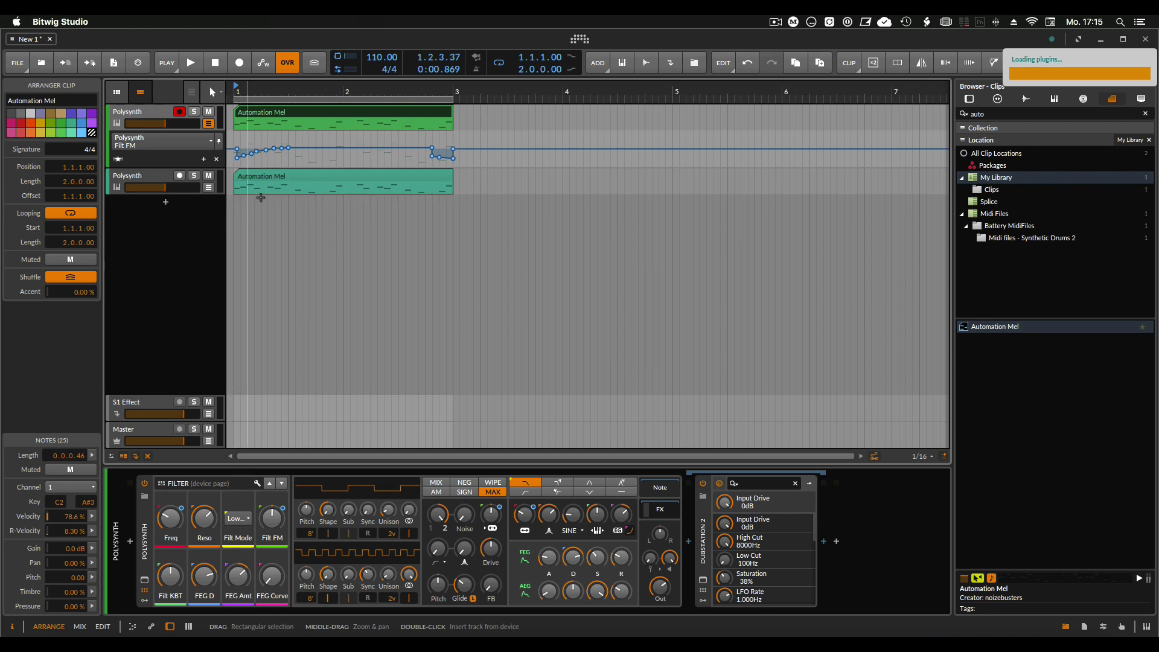
Check the new track's Filter Frequency and Filter Oscillator FM automation lanes
left_click(208, 187)
left_click(198, 205)
left_click(183, 222)
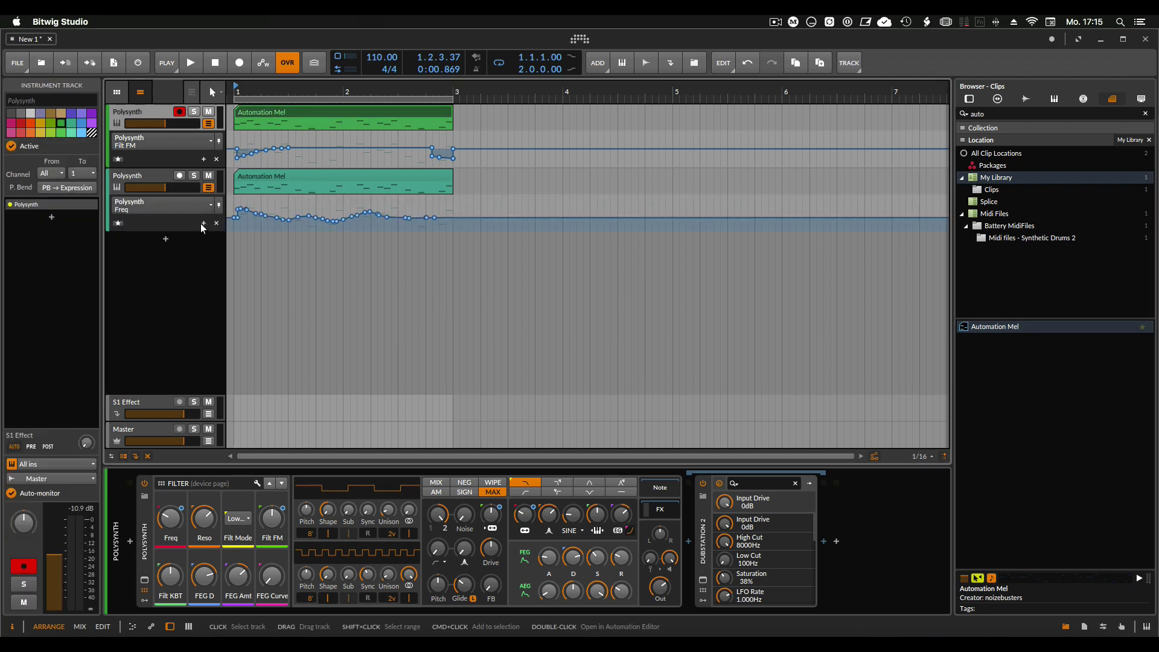
left_click(183, 209)
left_click(171, 244)
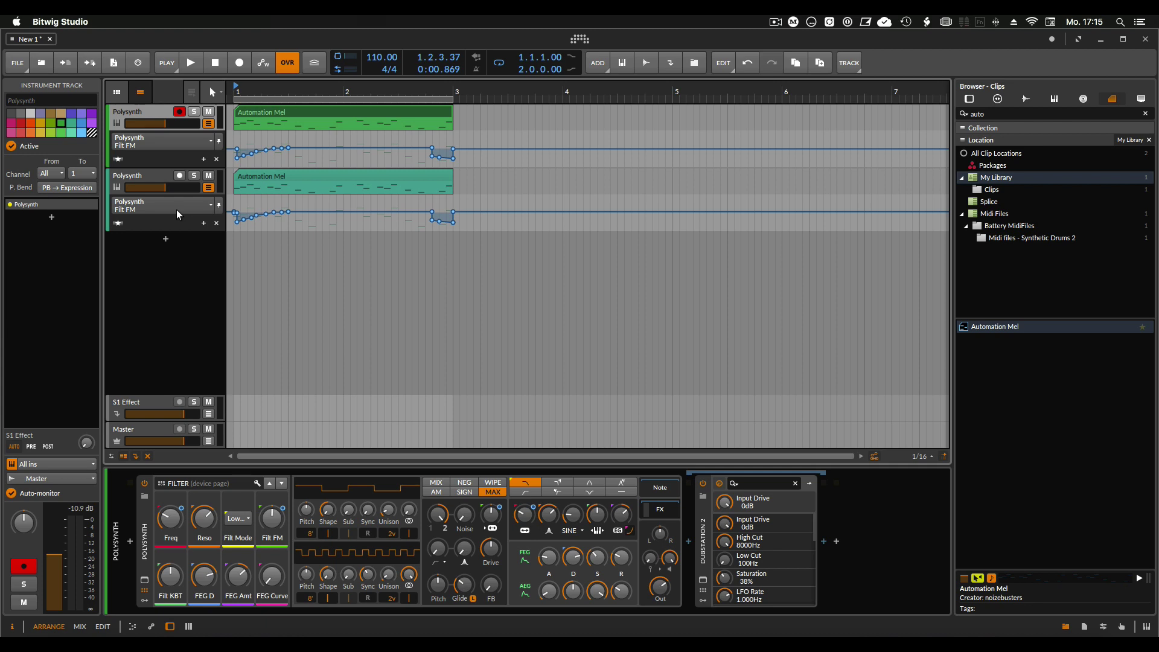
left_click(141, 176)
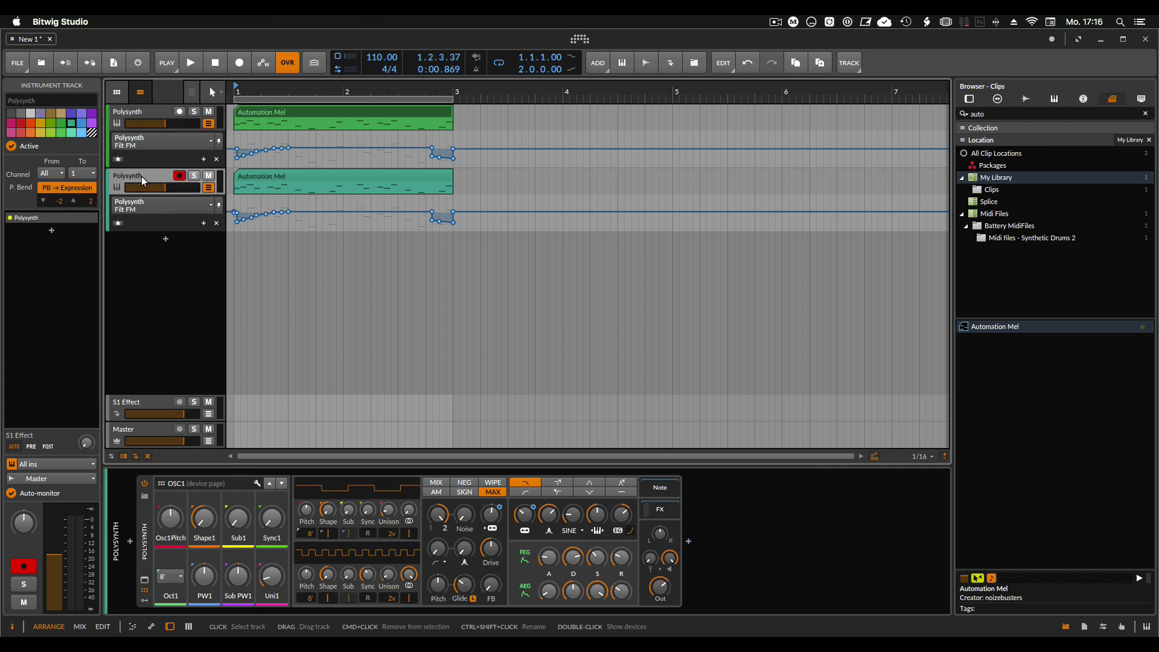
Delete the selected second Polysynth track
key("Delete")
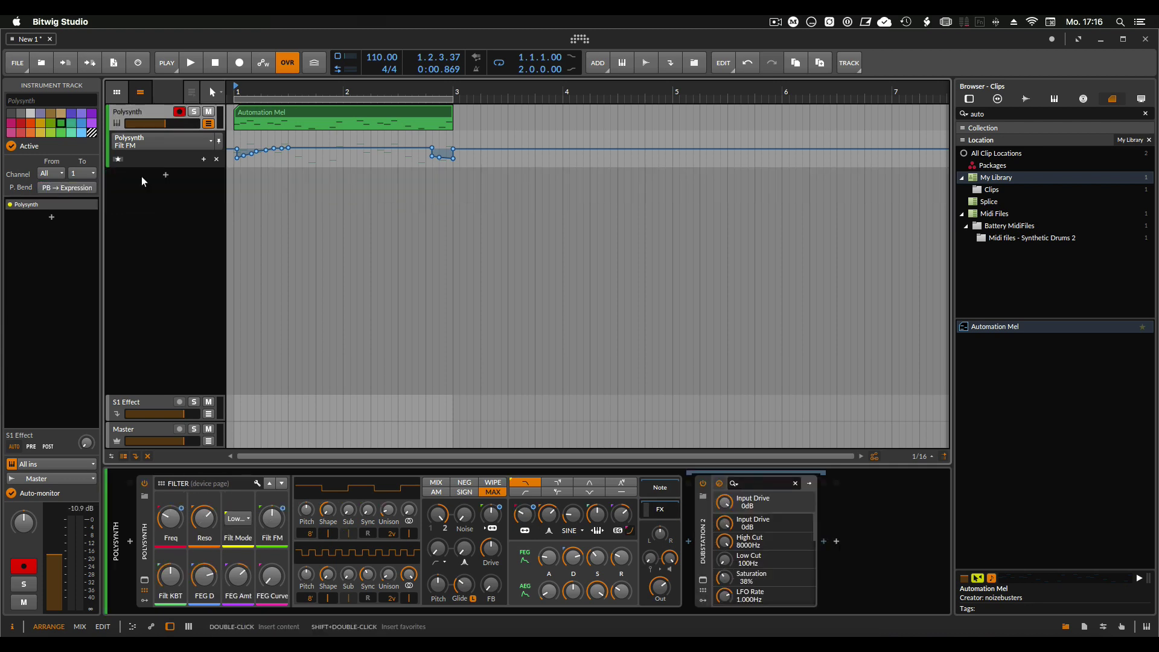